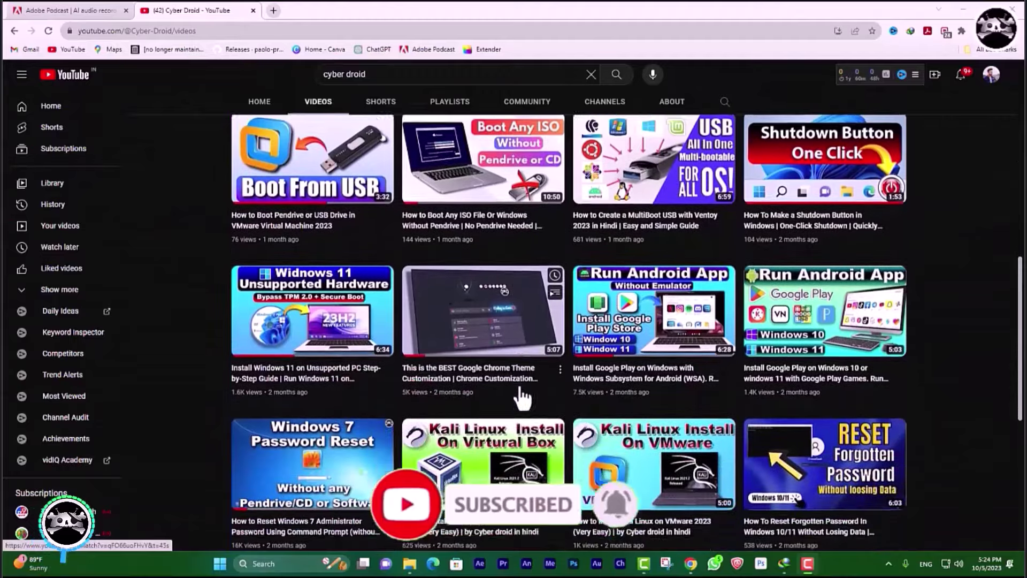
pyautogui.scroll(-4, 525, 399)
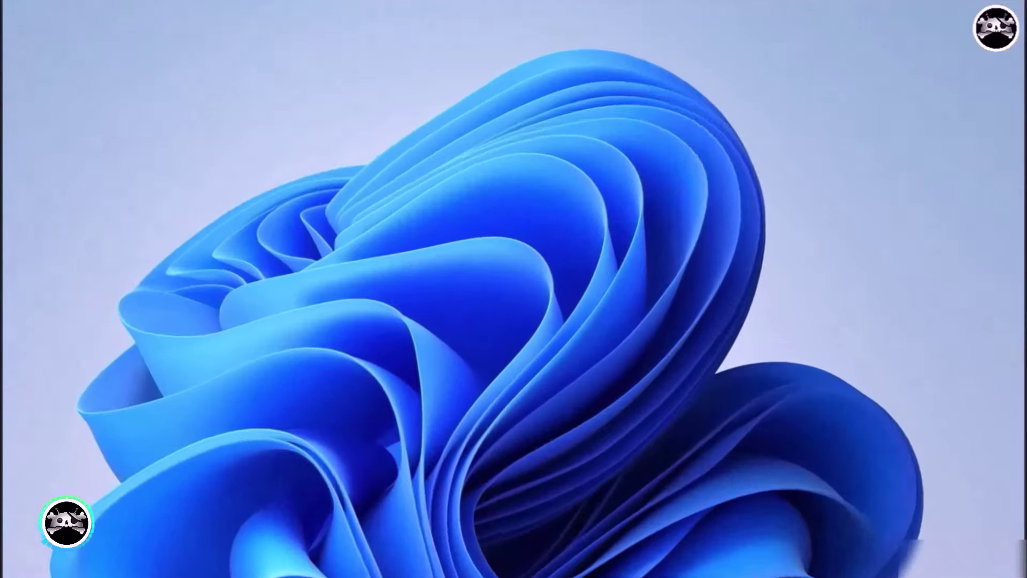
# Check the region in the Time & language settings of Windows.
pyautogui.press('super')
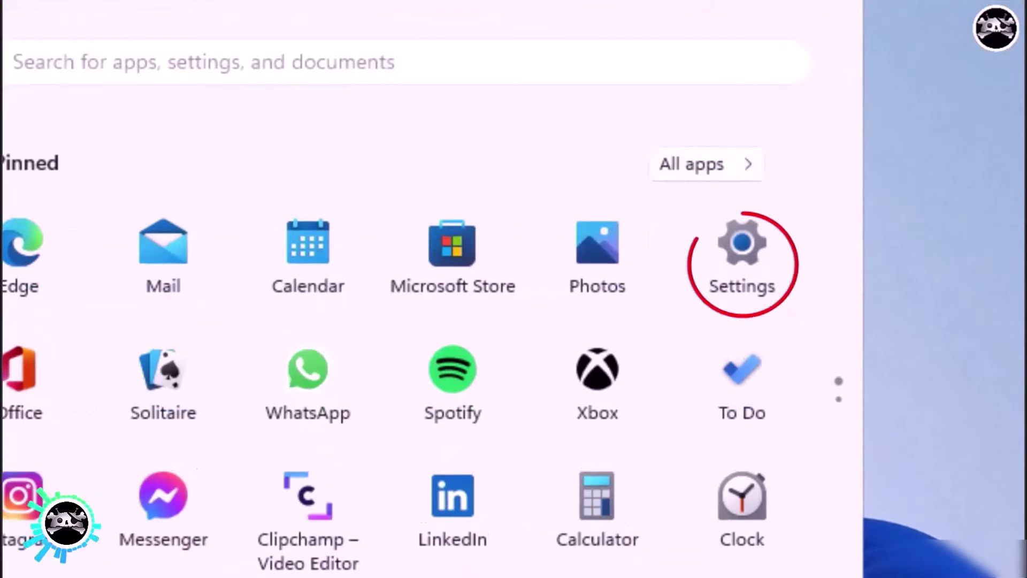
pyautogui.click(740, 262)
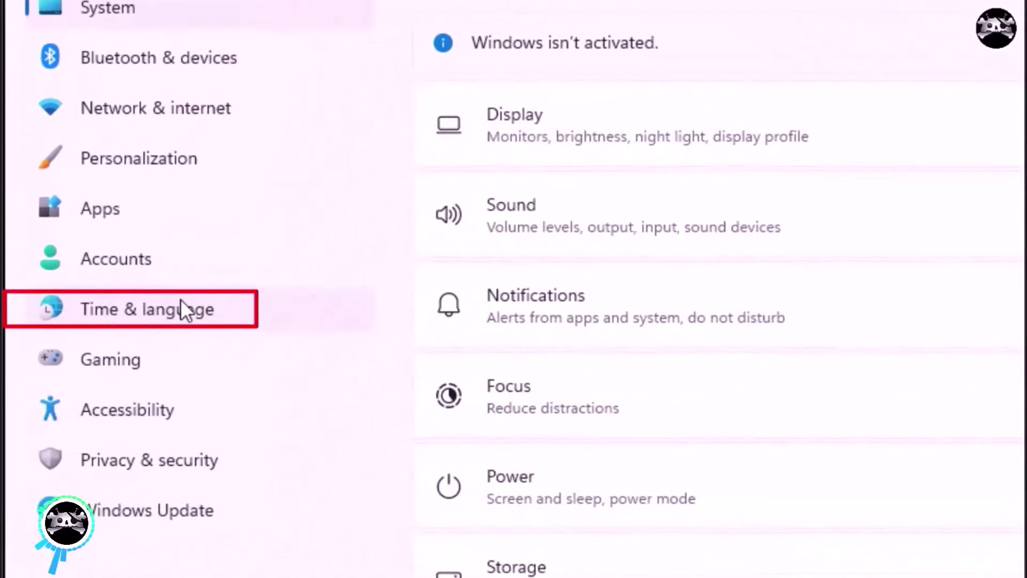
pyautogui.click(181, 302)
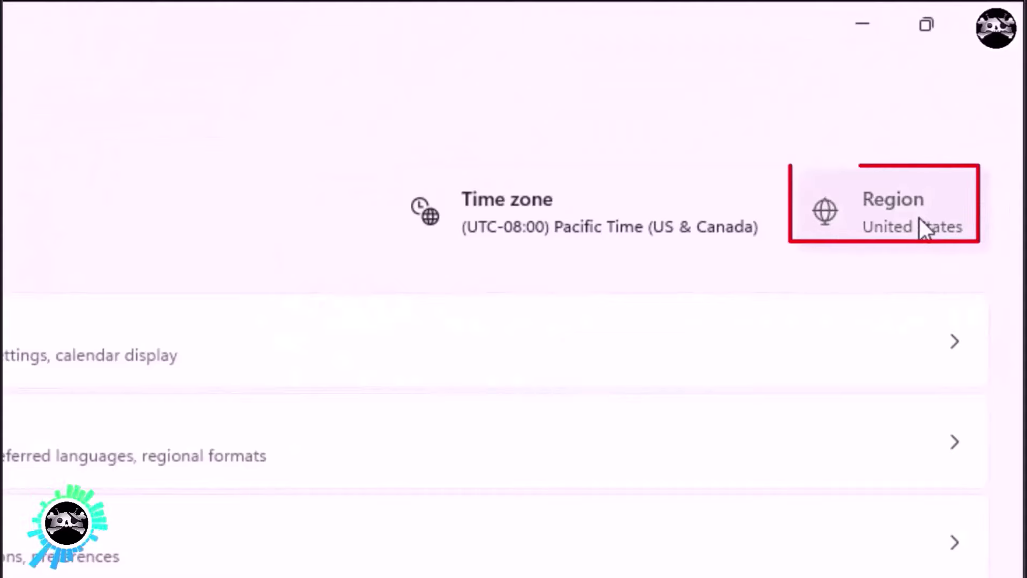
pyautogui.click(902, 220)
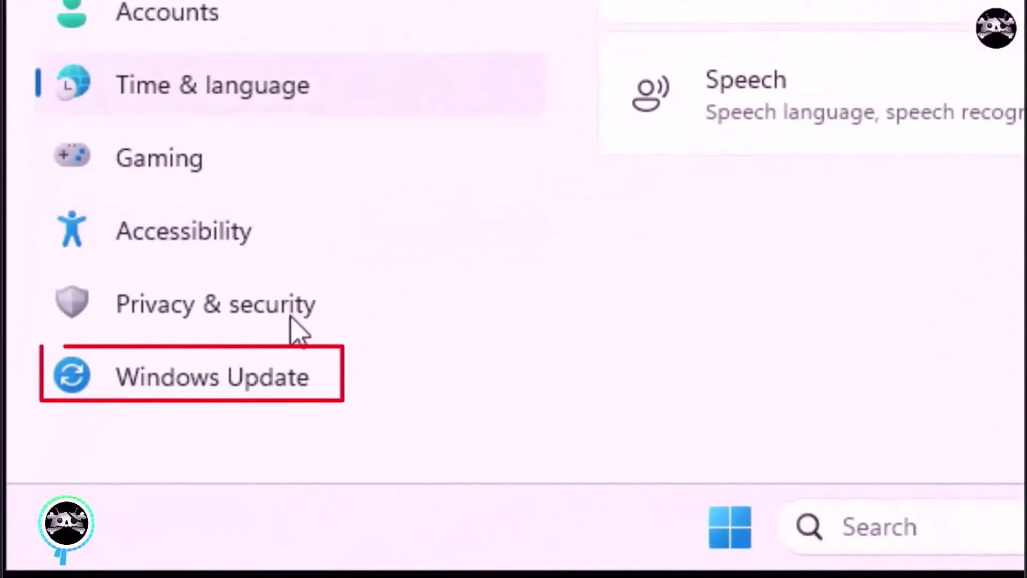
# Start joining the Windows Insider Program from the Windows Update settings.
pyautogui.click(271, 374)
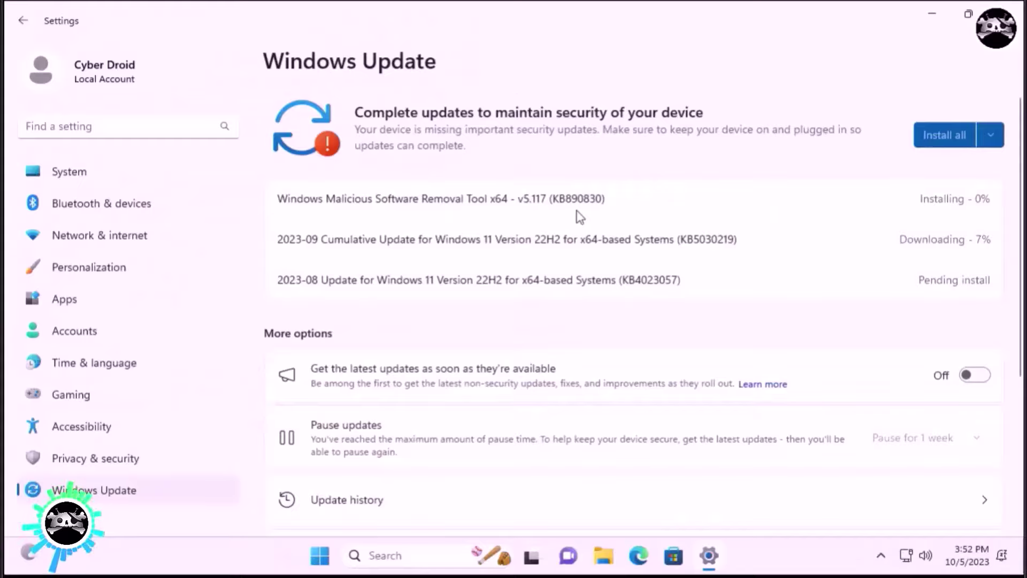
pyautogui.scroll(-3, 578, 217)
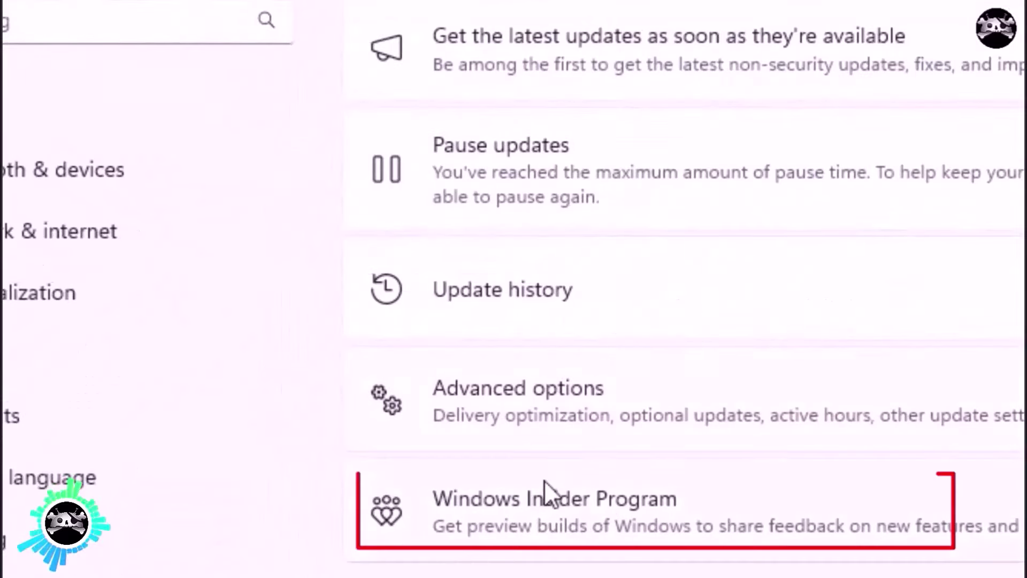
pyautogui.click(722, 508)
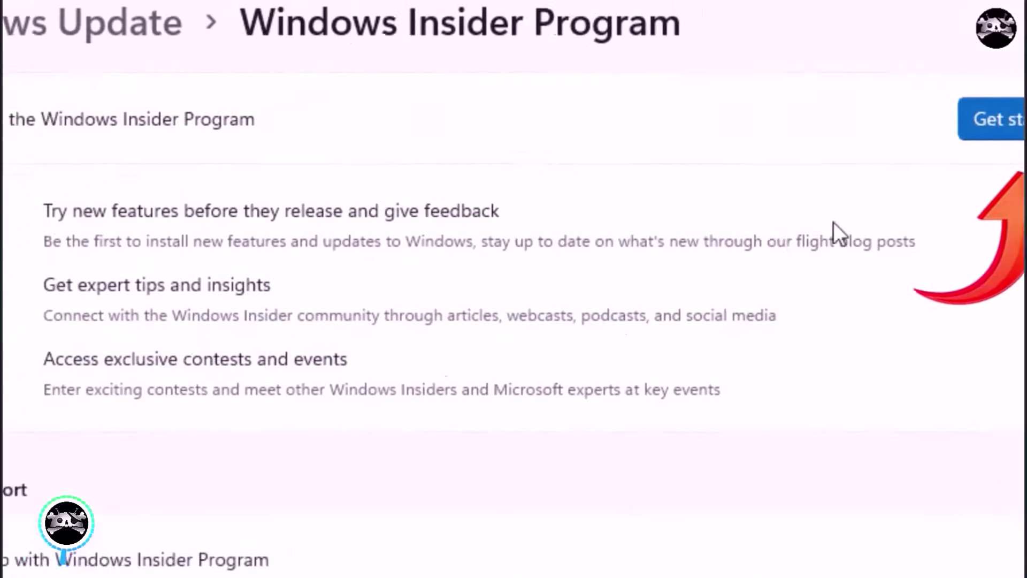
pyautogui.click(990, 119)
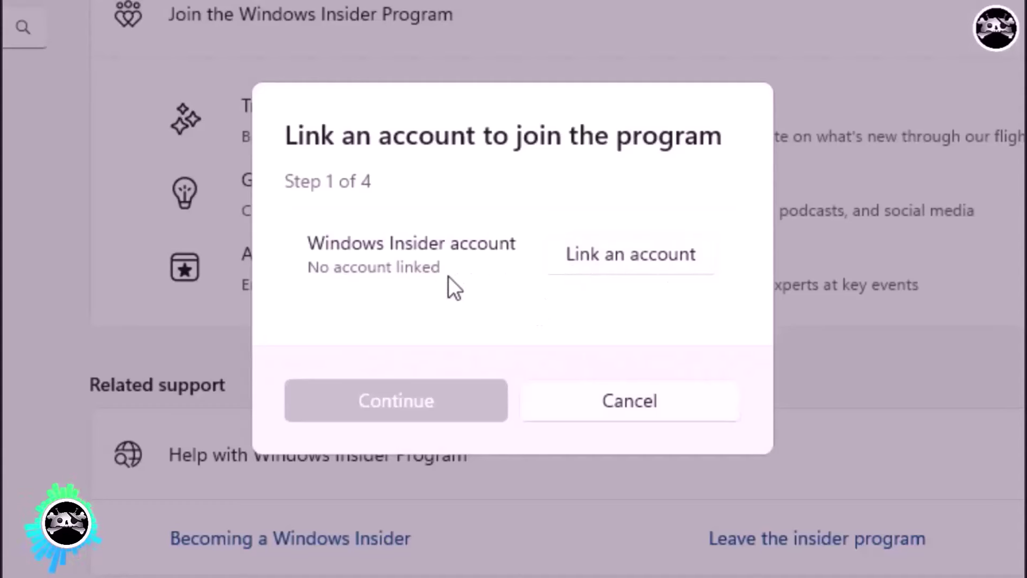
# Link a Microsoft account to the Windows Insider Program, signing in with the account password.
pyautogui.click(649, 253)
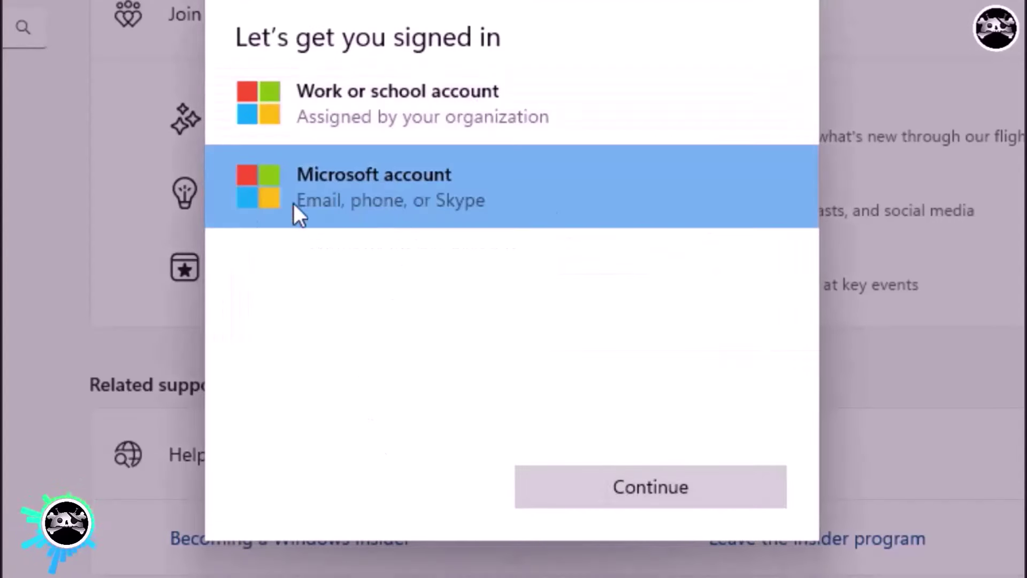
pyautogui.click(618, 486)
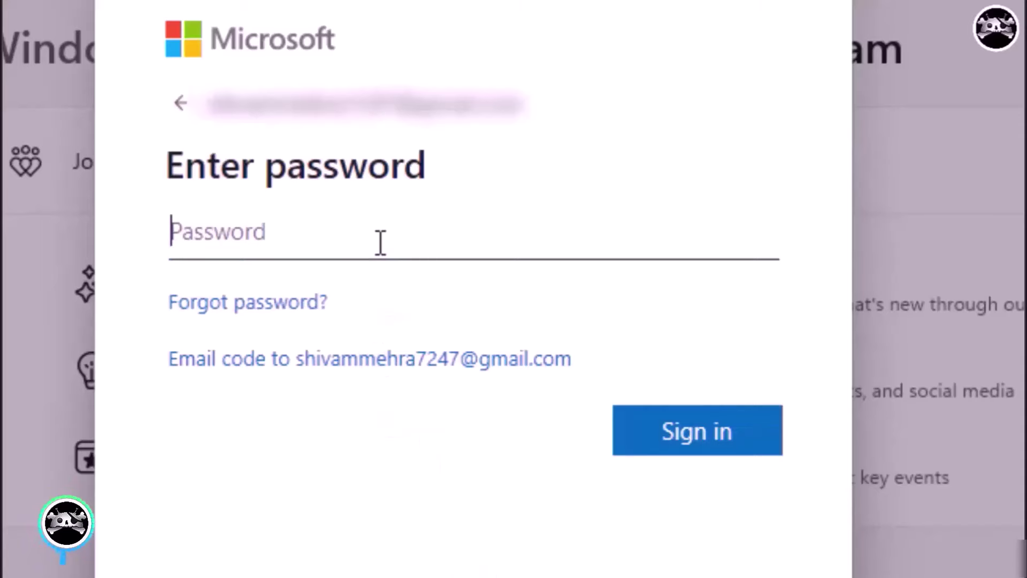
pyautogui.write('••••')
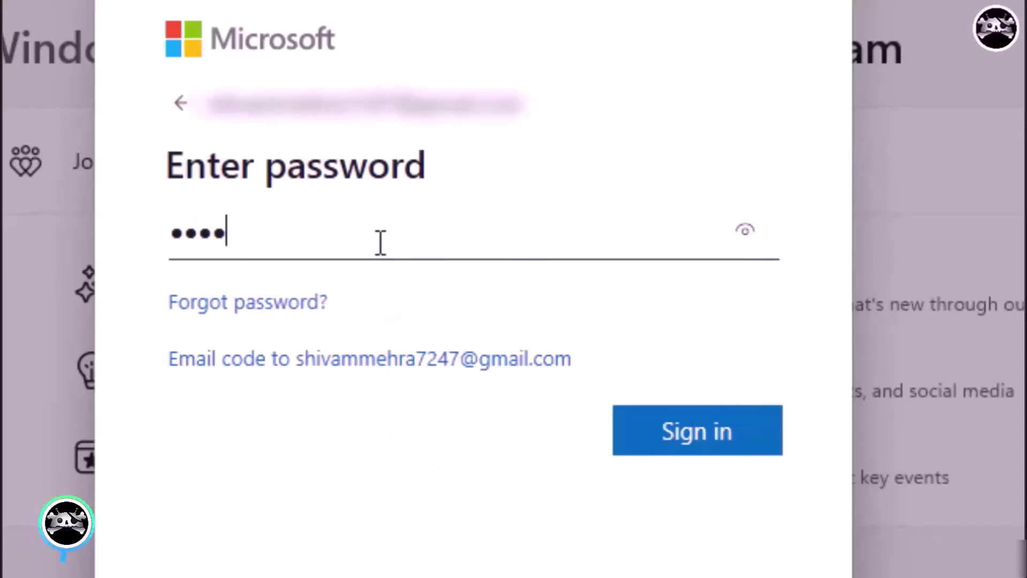
pyautogui.write('•')
pyautogui.press('Return')
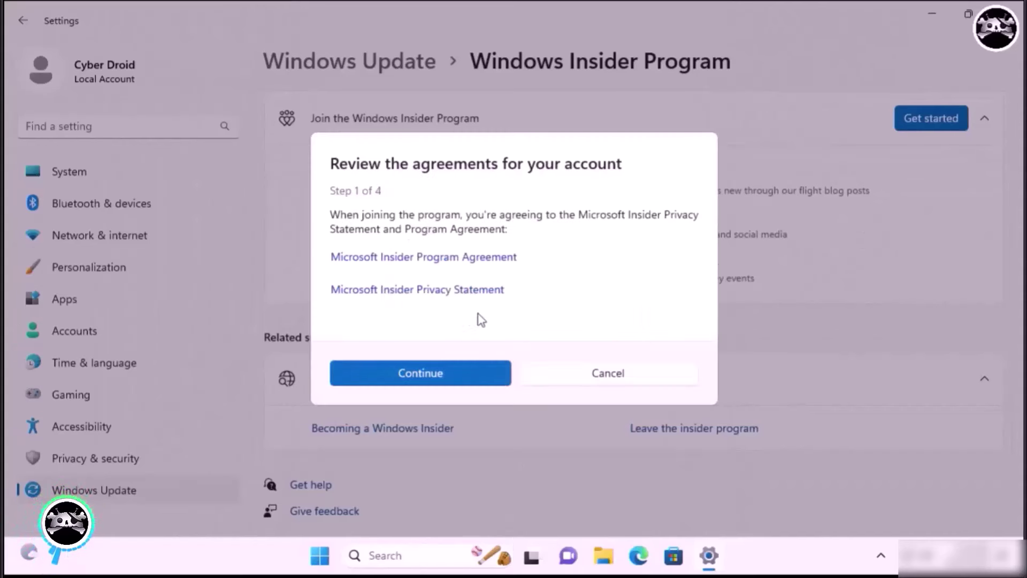
# Complete the enrolment in the Dev Channel, accepting the account and device agreements, and restart the device.
pyautogui.click(422, 371)
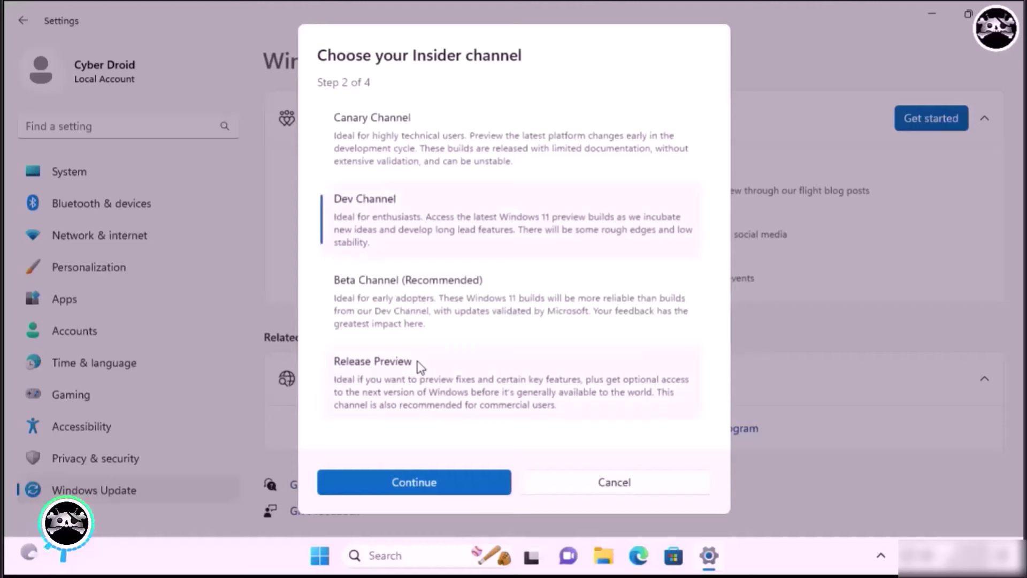
pyautogui.click(444, 473)
pyautogui.click(445, 435)
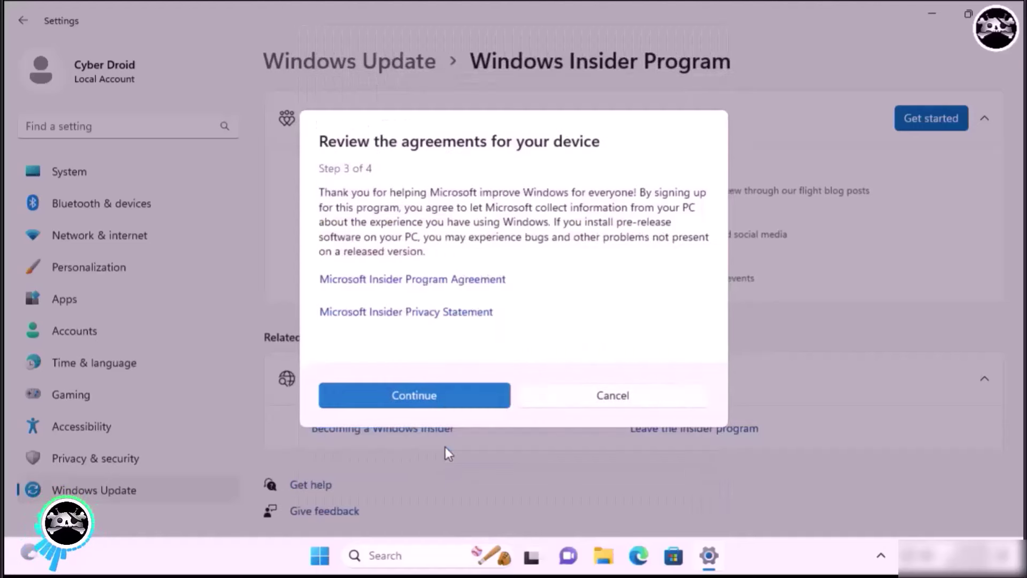
pyautogui.click(446, 403)
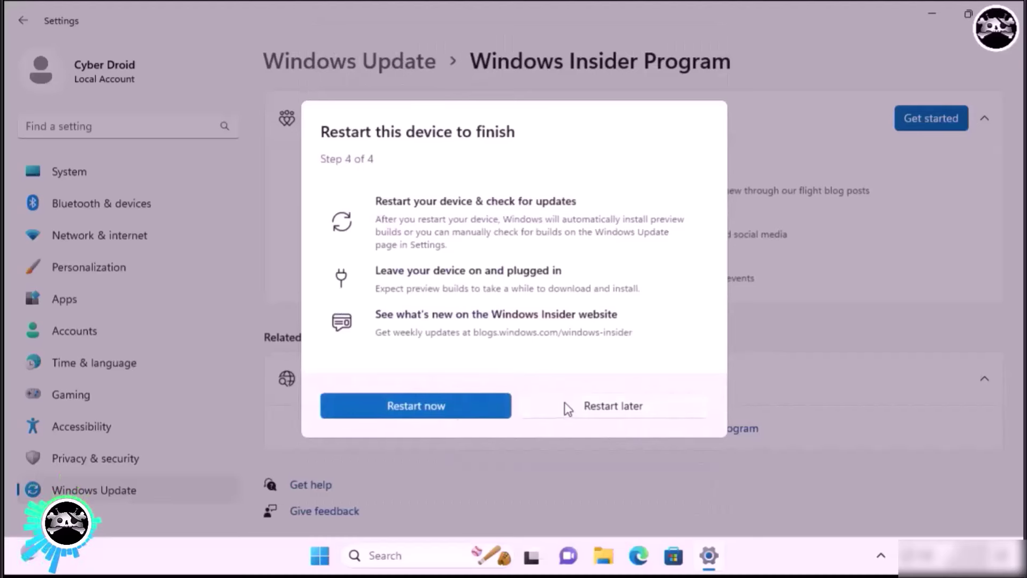
pyautogui.click(440, 411)
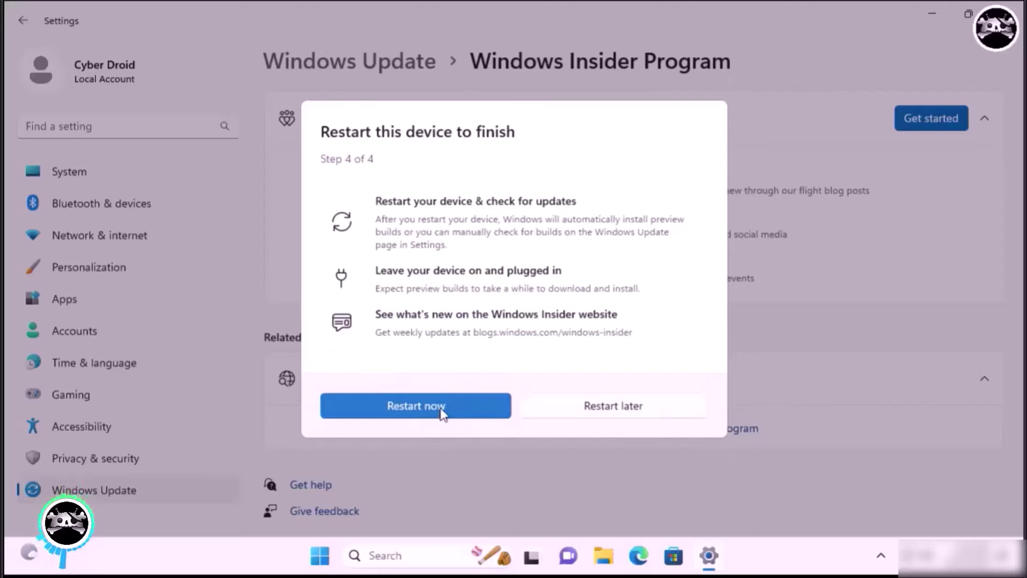
pyautogui.click(442, 411)
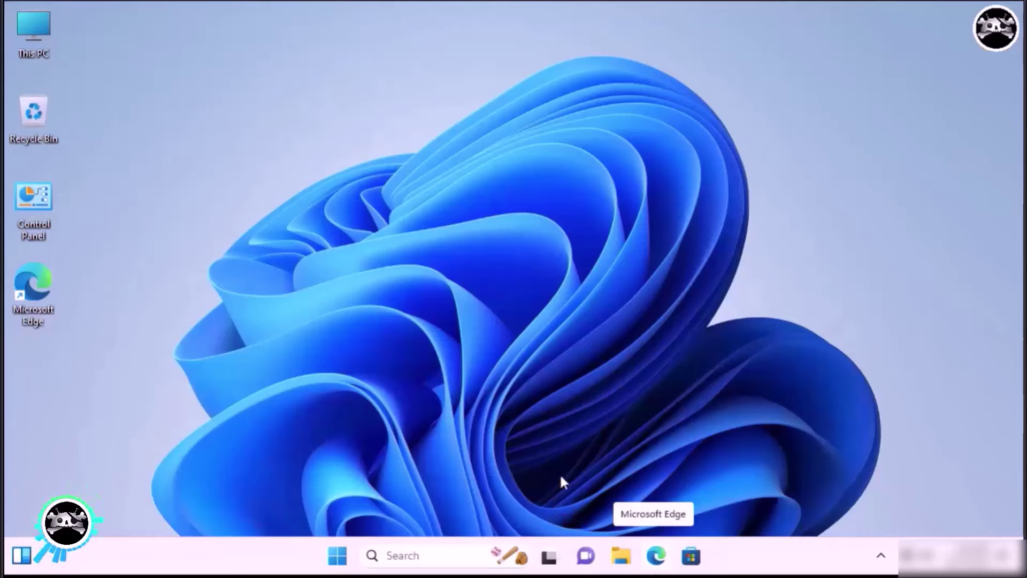
# Check Windows Update for available builds and review the chosen Insider settings of the Windows Insider Program.
pyautogui.click(337, 555)
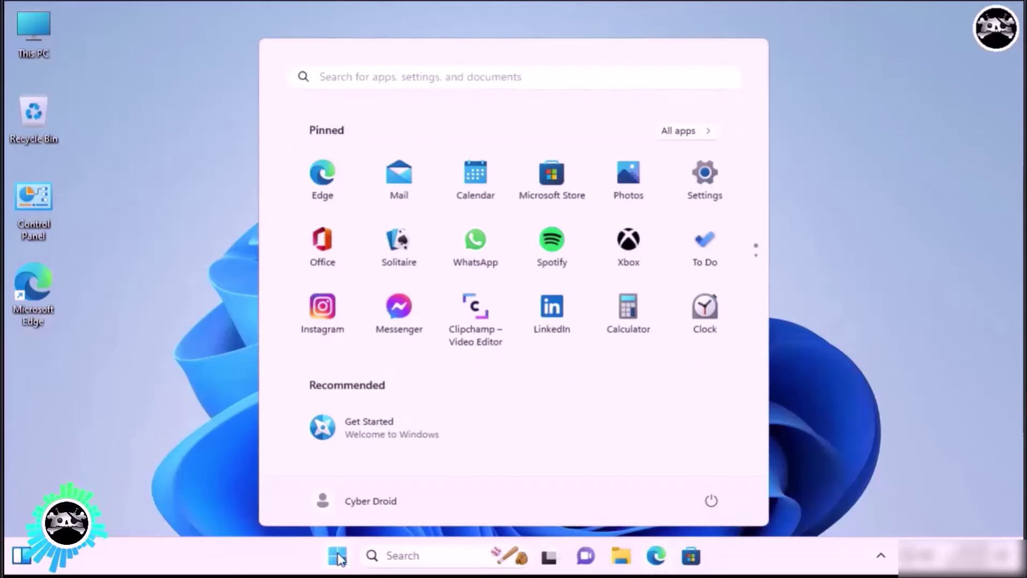
pyautogui.click(705, 176)
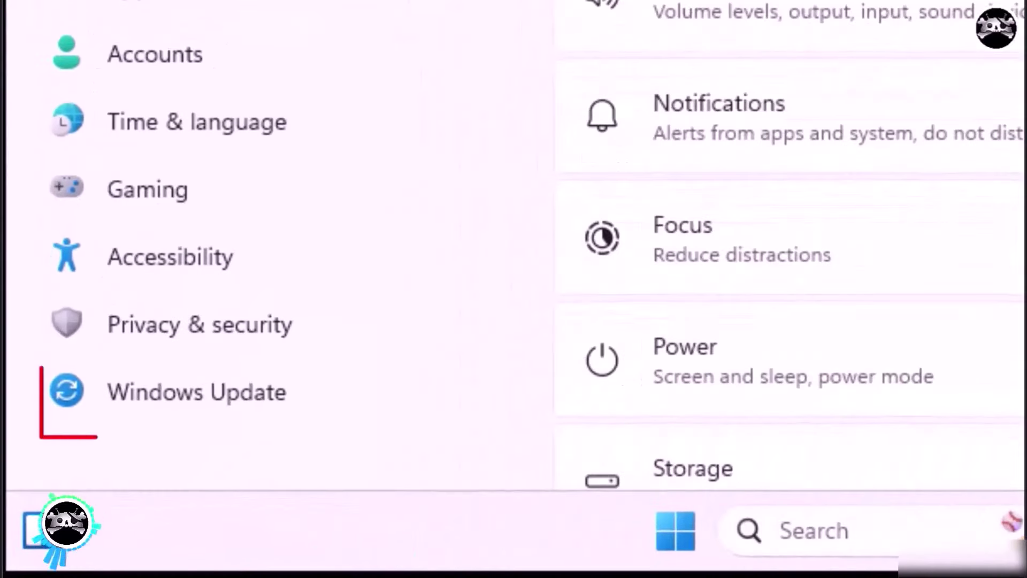
pyautogui.click(188, 409)
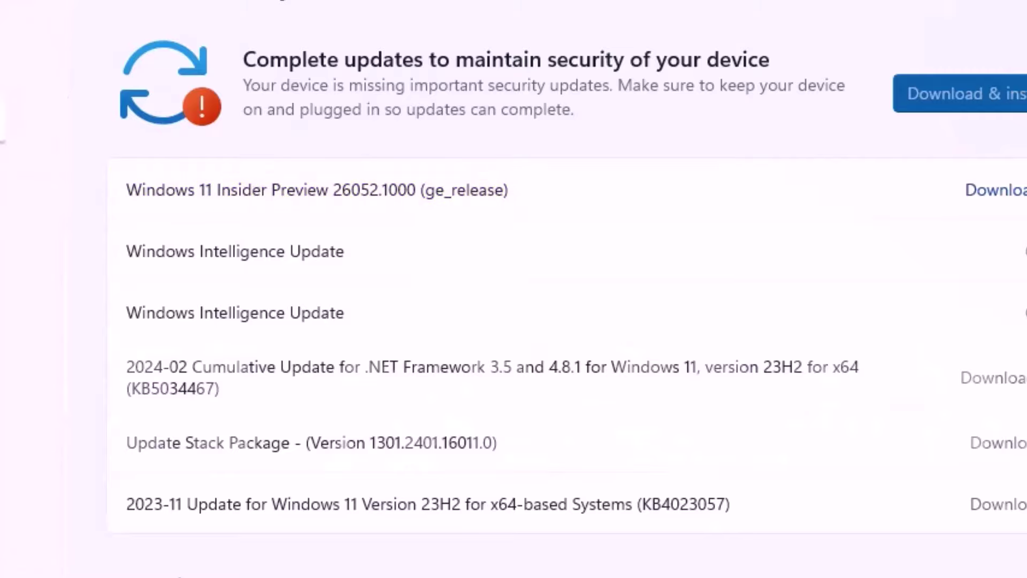
pyautogui.scroll(-10, 800, 374)
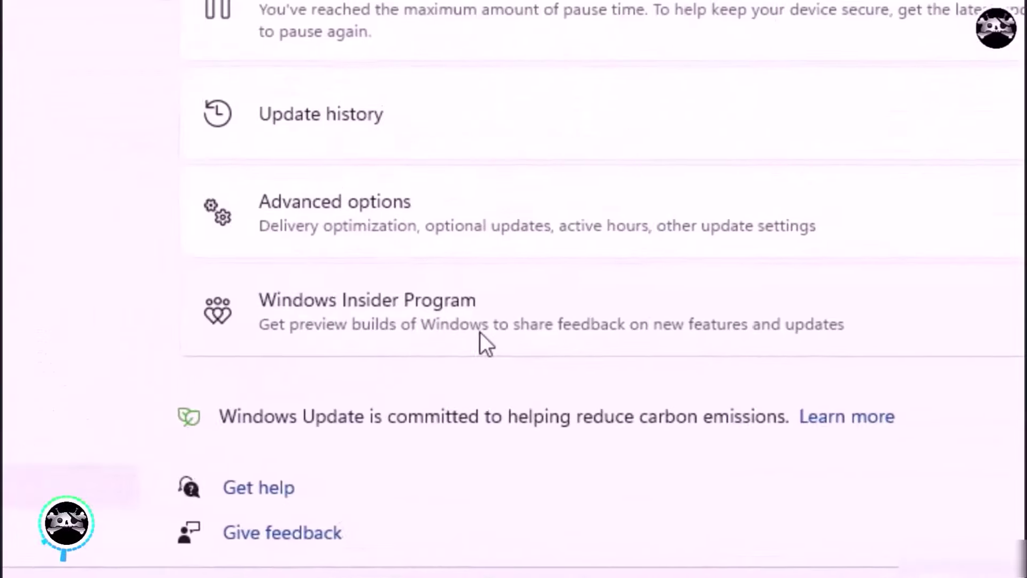
pyautogui.click(480, 329)
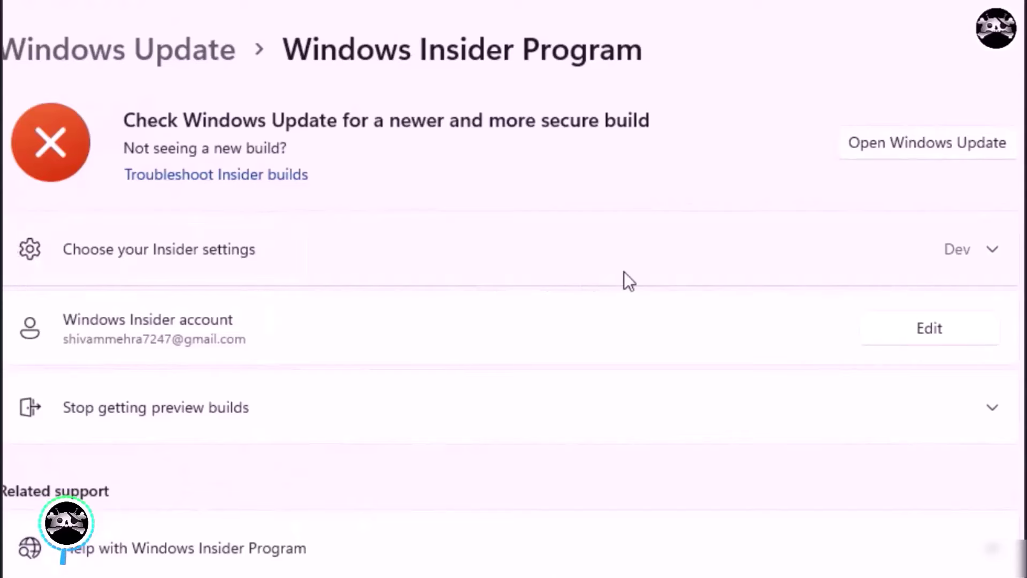
pyautogui.click(620, 232)
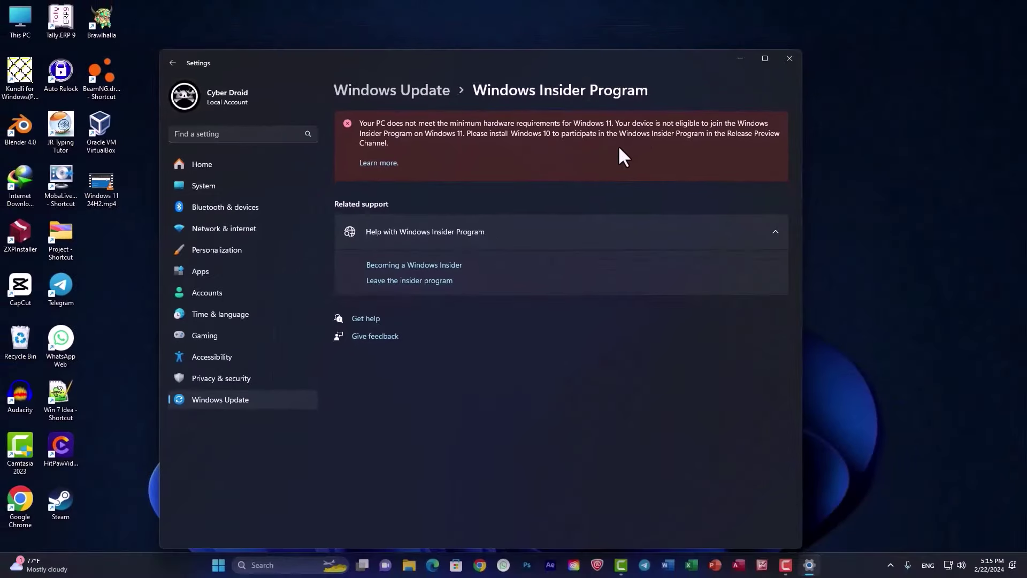
pyautogui.click(563, 229)
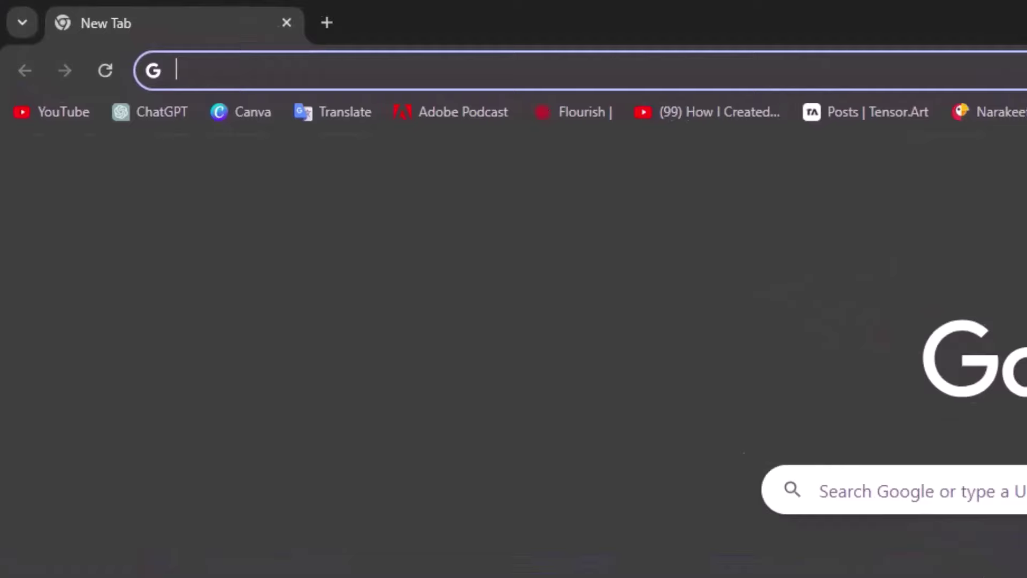
# Search the web in Chrome for windows 11 download and open Microsoft's first Download Windows 11 result.
pyautogui.write('wi')
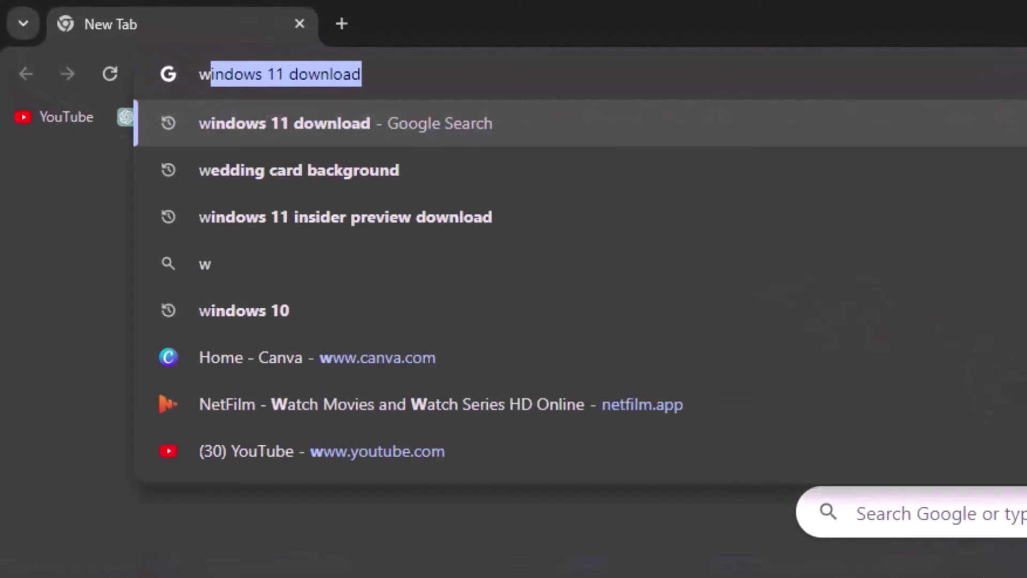
pyautogui.write('nd')
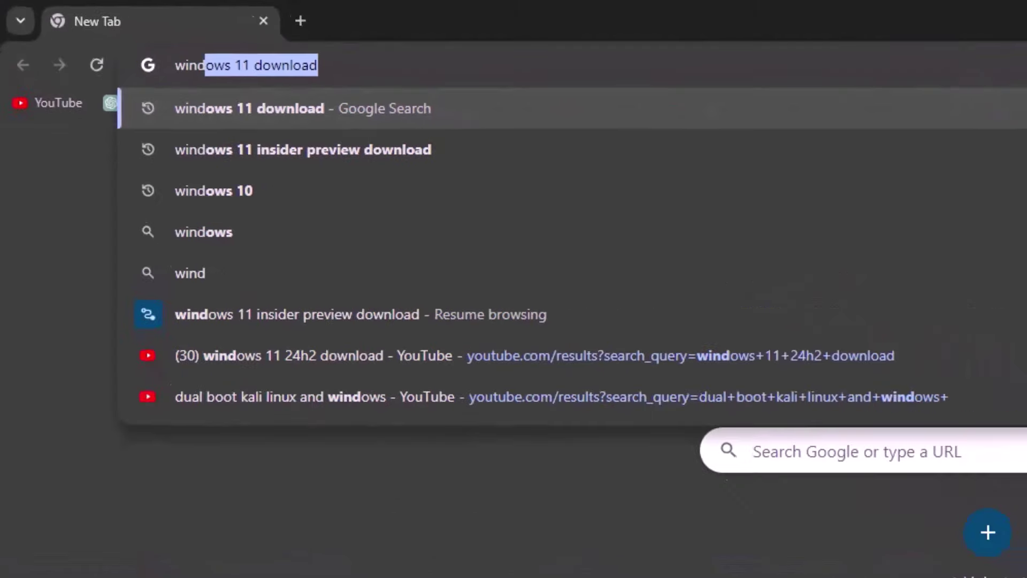
pyautogui.press('Return')
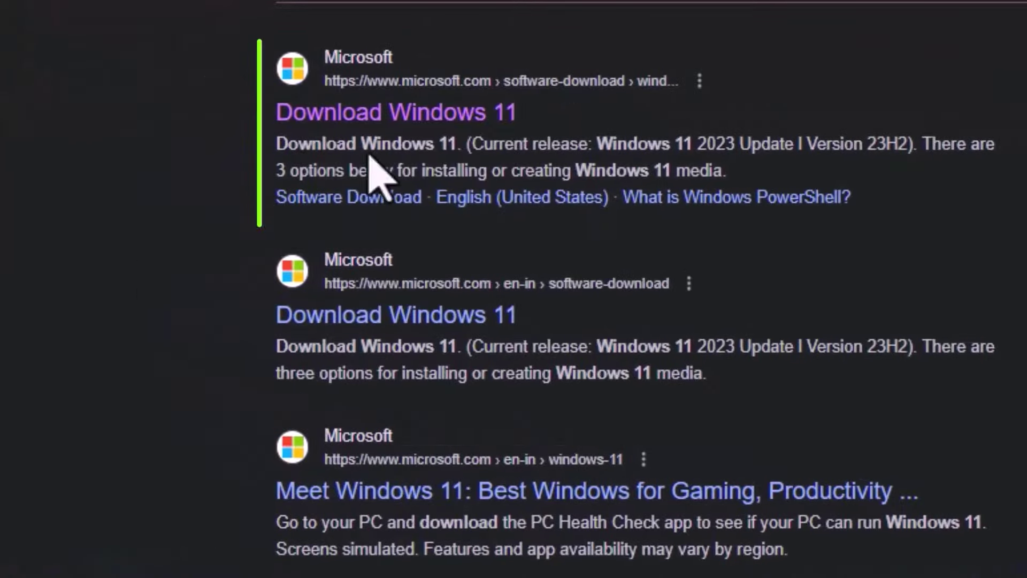
pyautogui.click(457, 114)
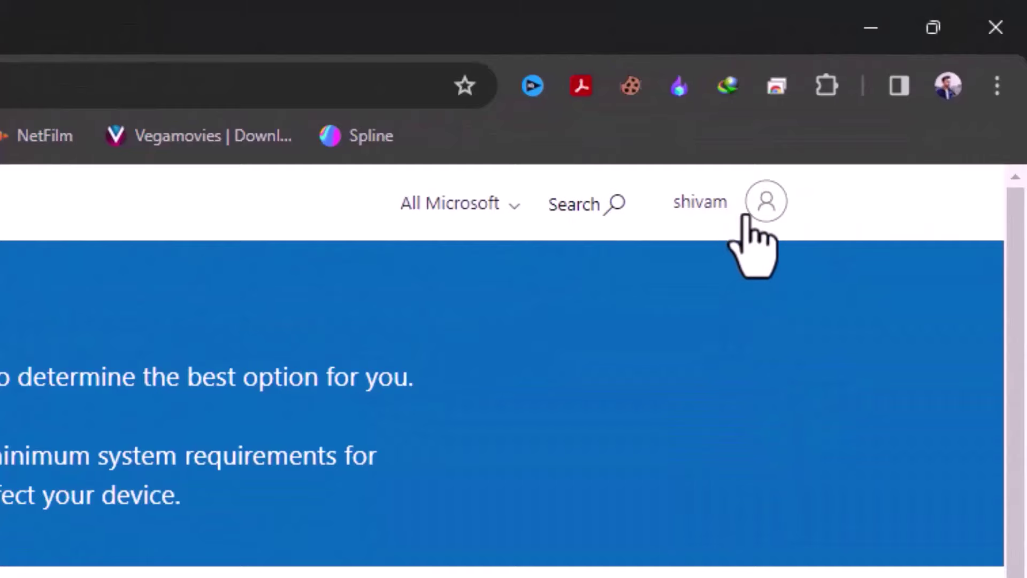
# Check the Microsoft account sign-in and go to the Windows 10/11 Insider Preview download page.
pyautogui.click(748, 217)
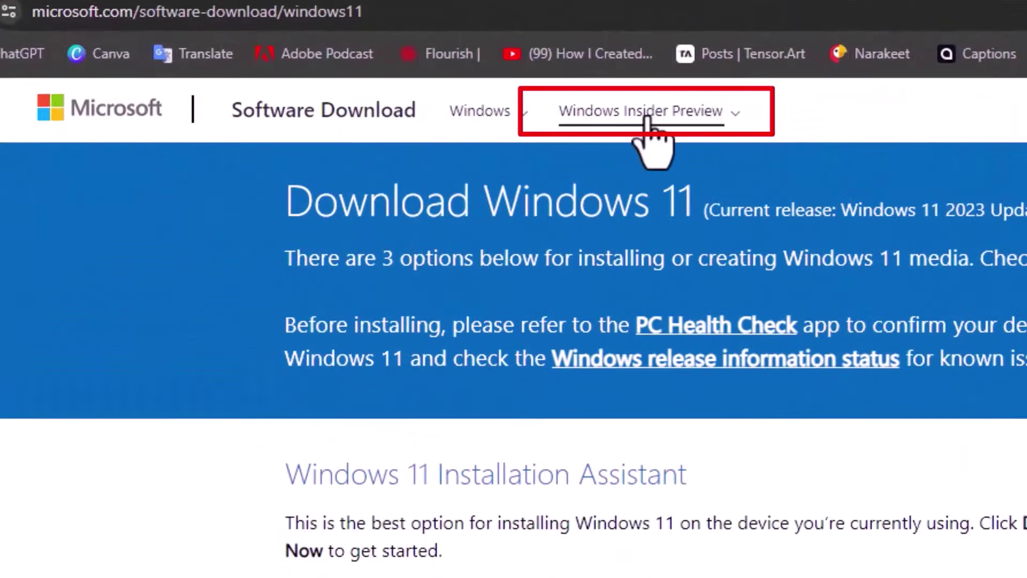
pyautogui.click(687, 115)
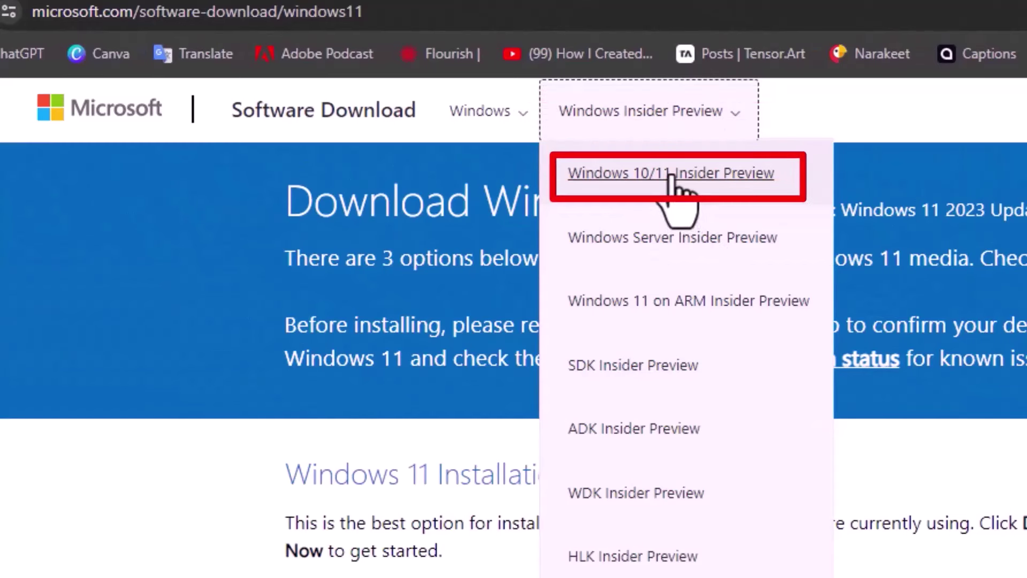
pyautogui.click(740, 176)
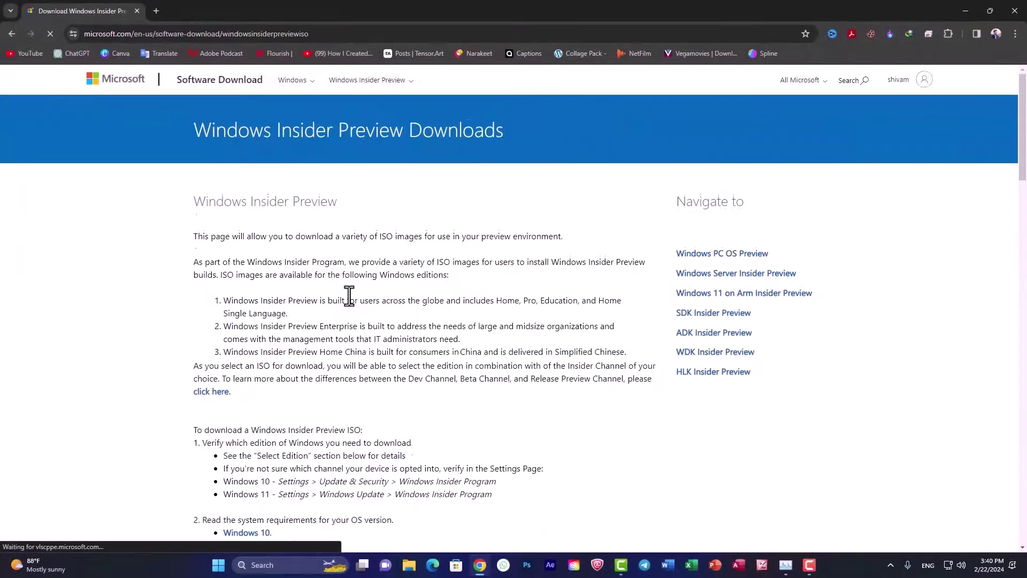
# Choose a Windows 11 Insider Preview edition with Build 26058 under Select edition and confirm it.
pyautogui.scroll(-14, 348, 296)
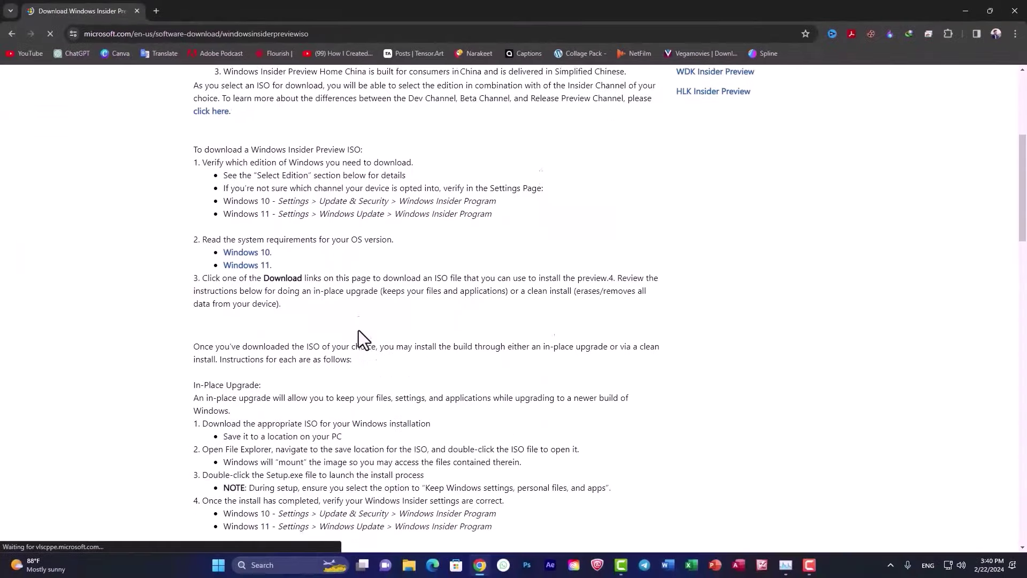
pyautogui.scroll(-7, 375, 363)
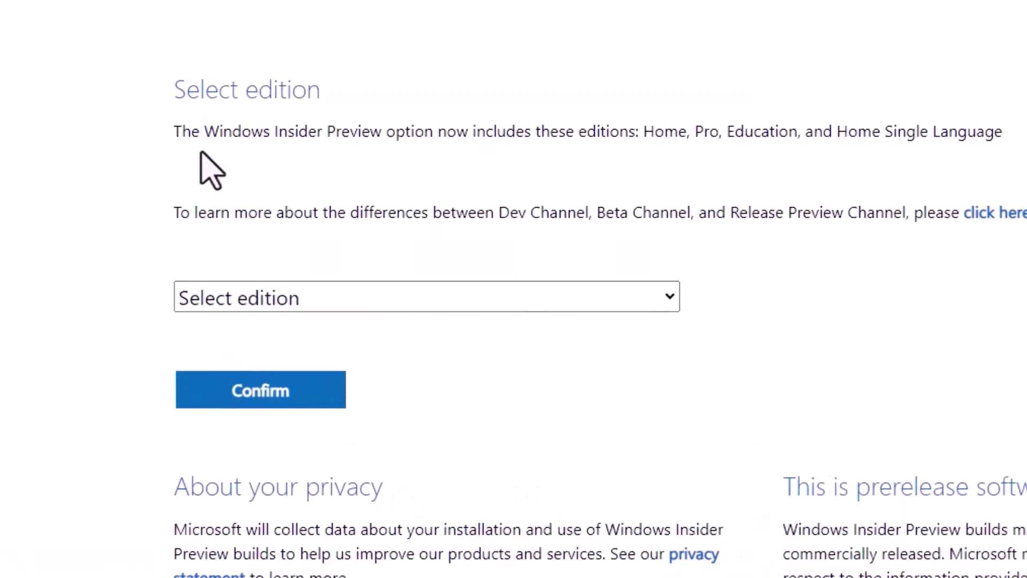
pyautogui.click(356, 302)
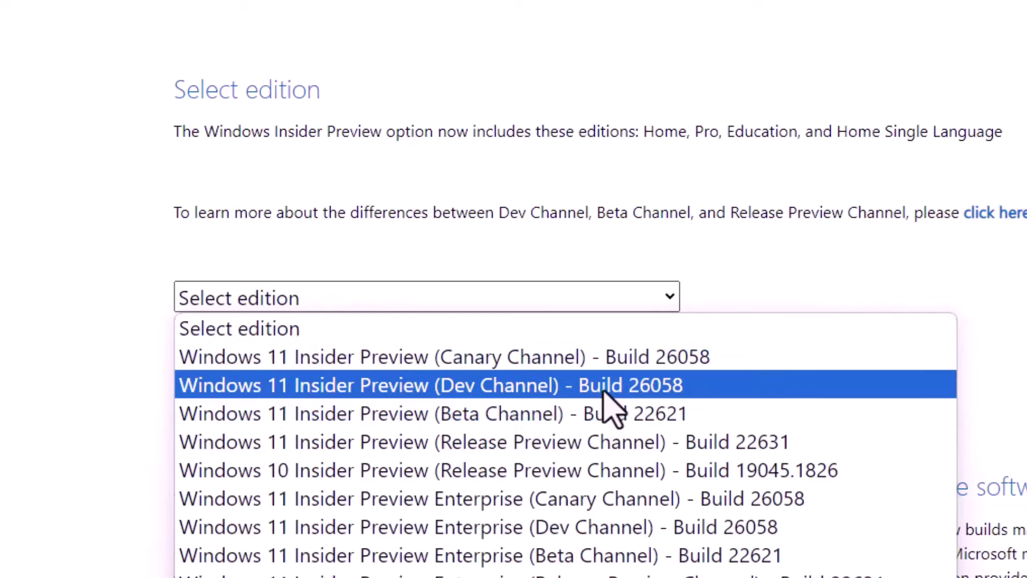
pyautogui.click(635, 368)
pyautogui.click(264, 376)
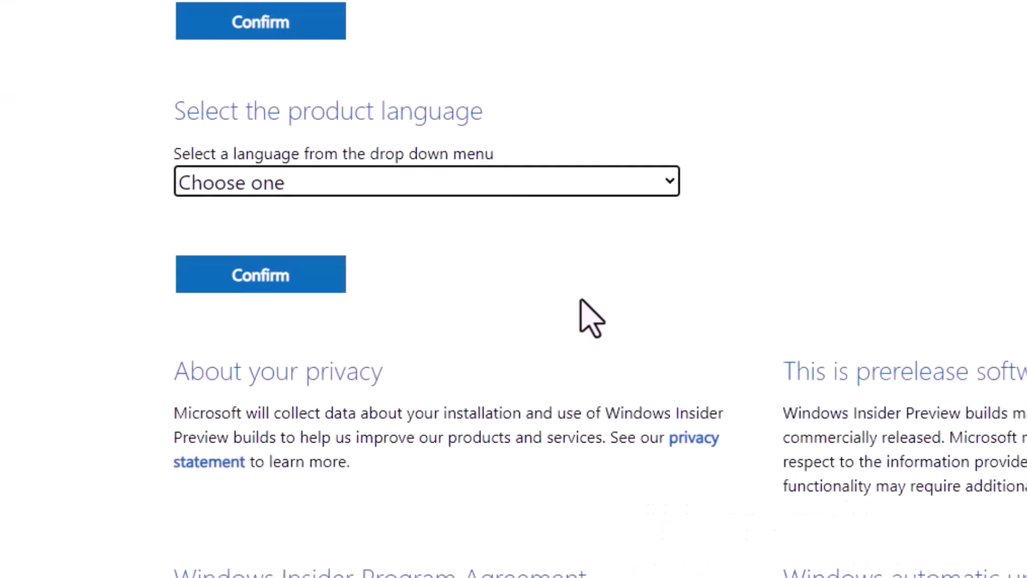
# Confirm English (United States) as the product language and start the 64-bit ISO download.
pyautogui.click(338, 192)
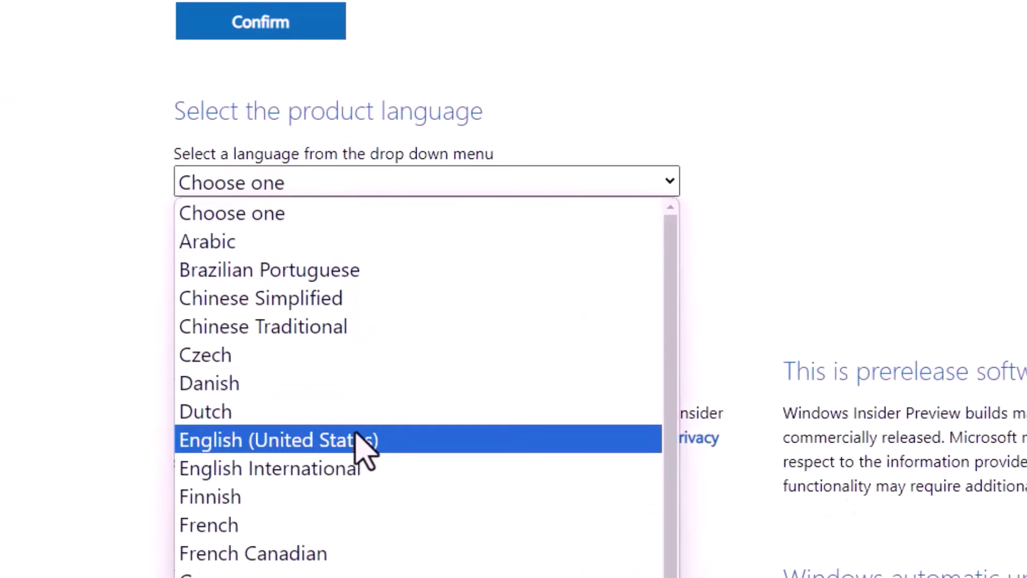
pyautogui.click(308, 440)
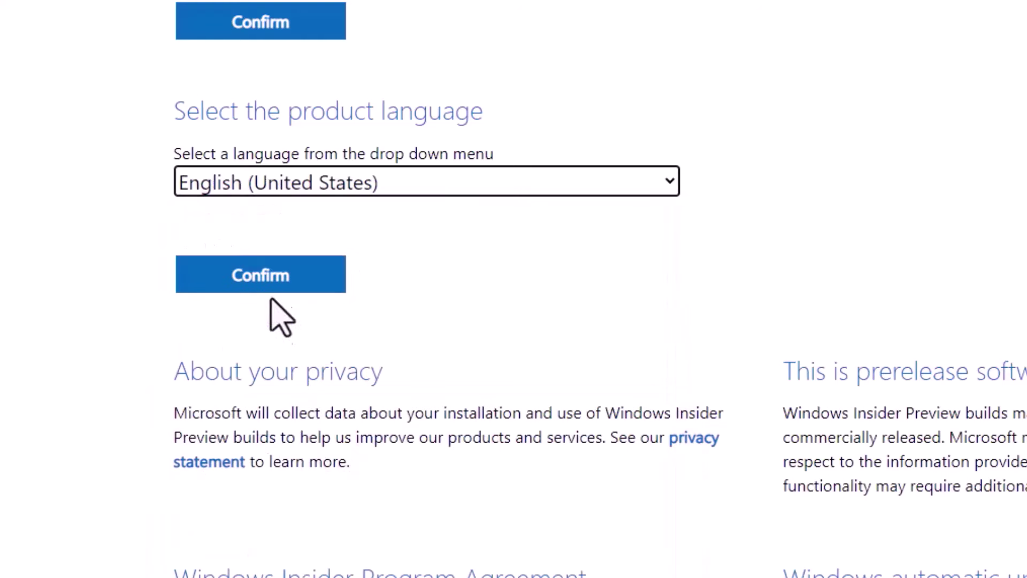
pyautogui.click(275, 277)
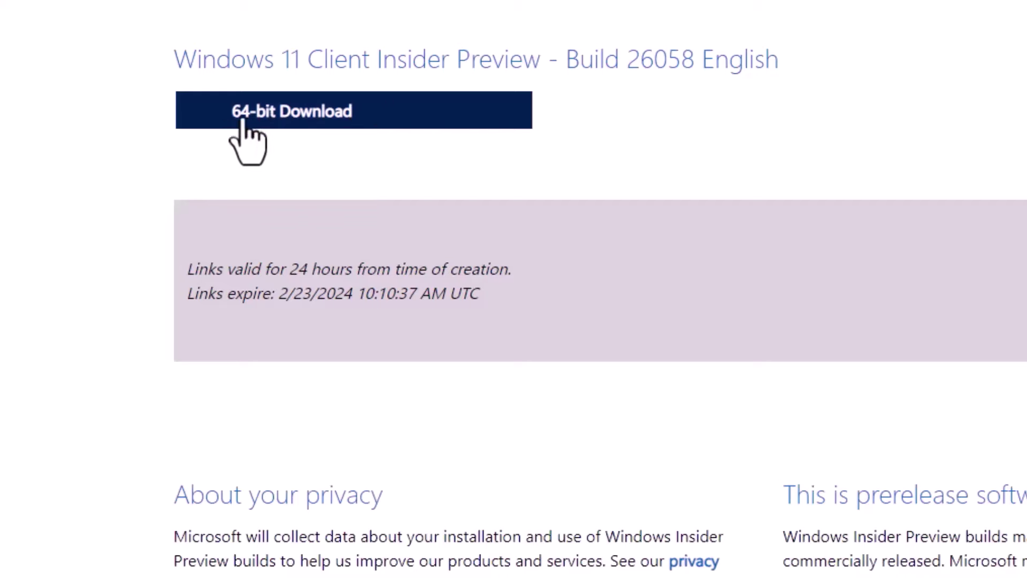
pyautogui.click(387, 109)
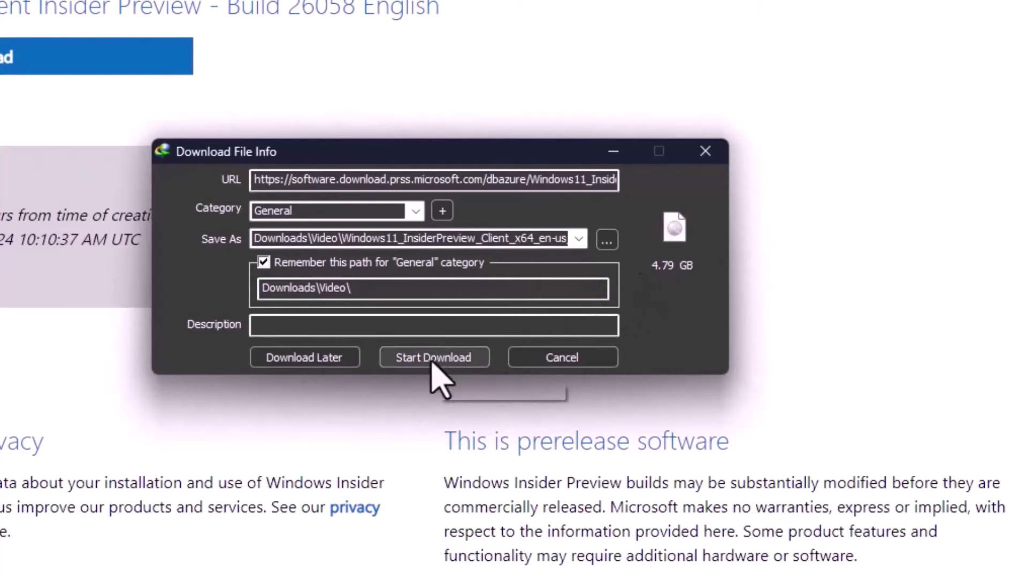
pyautogui.click(449, 357)
# Search the web for rufus and open the official Rufus website.
pyautogui.click(260, 31)
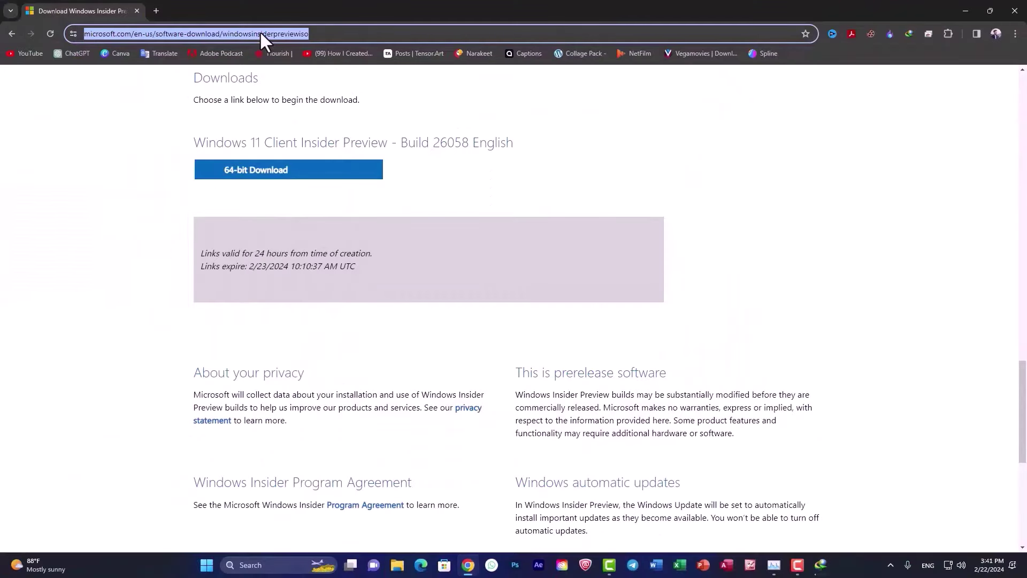
pyautogui.write('rufus')
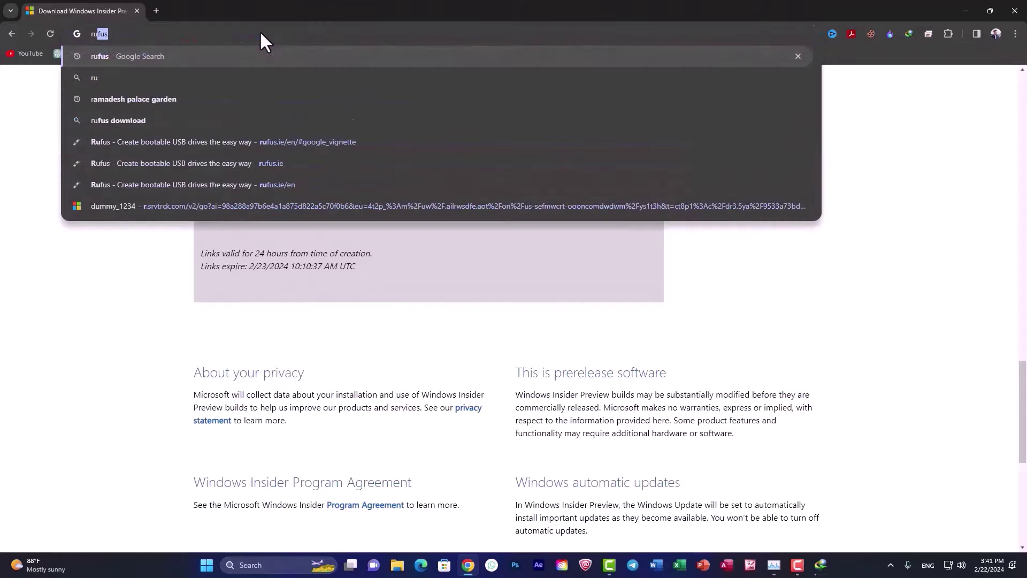
pyautogui.press('Return')
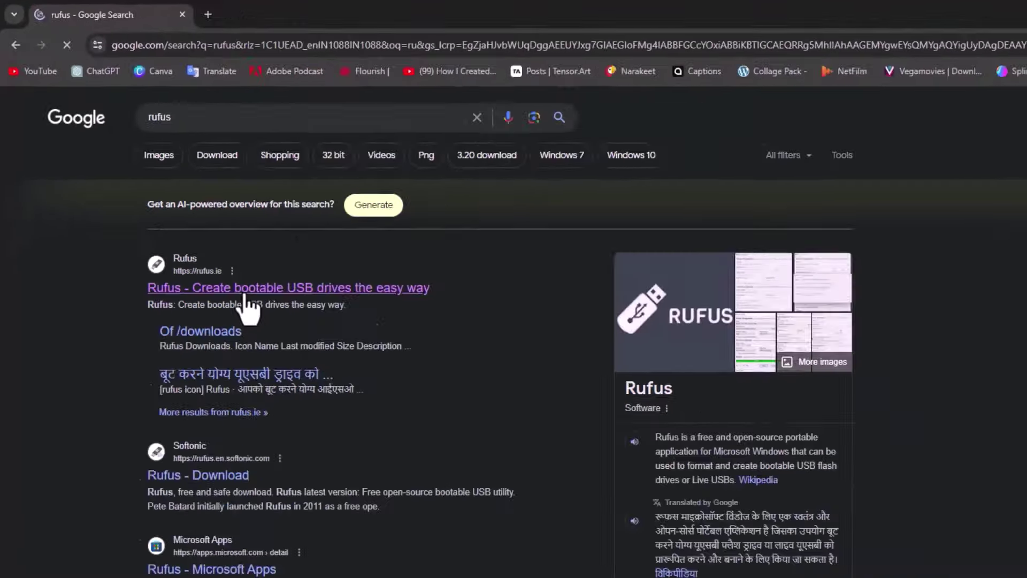
pyautogui.click(184, 217)
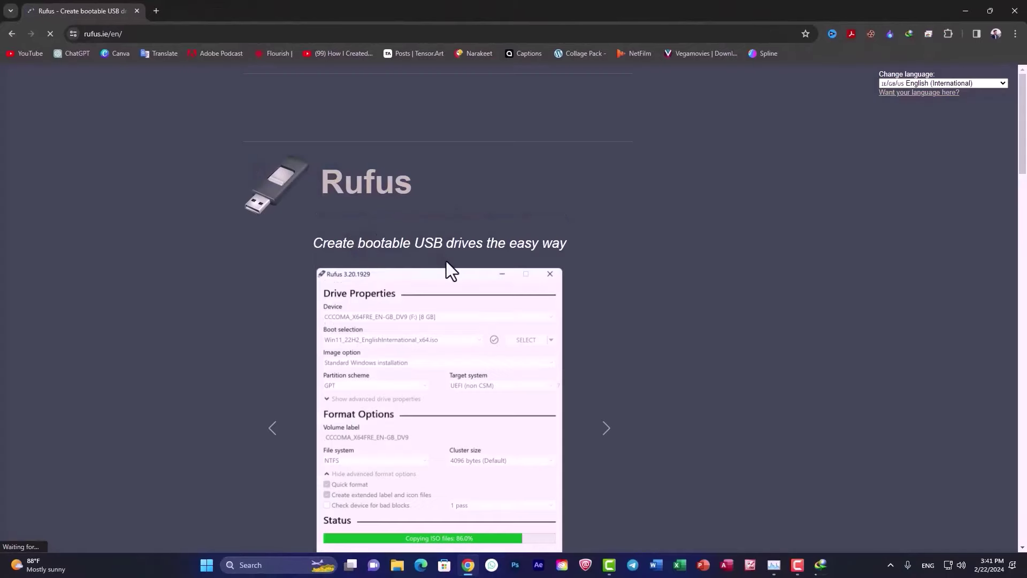
# Download the standard Windows x64 release rufus-4.4.exe from the latest releases.
pyautogui.scroll(-3, 446, 262)
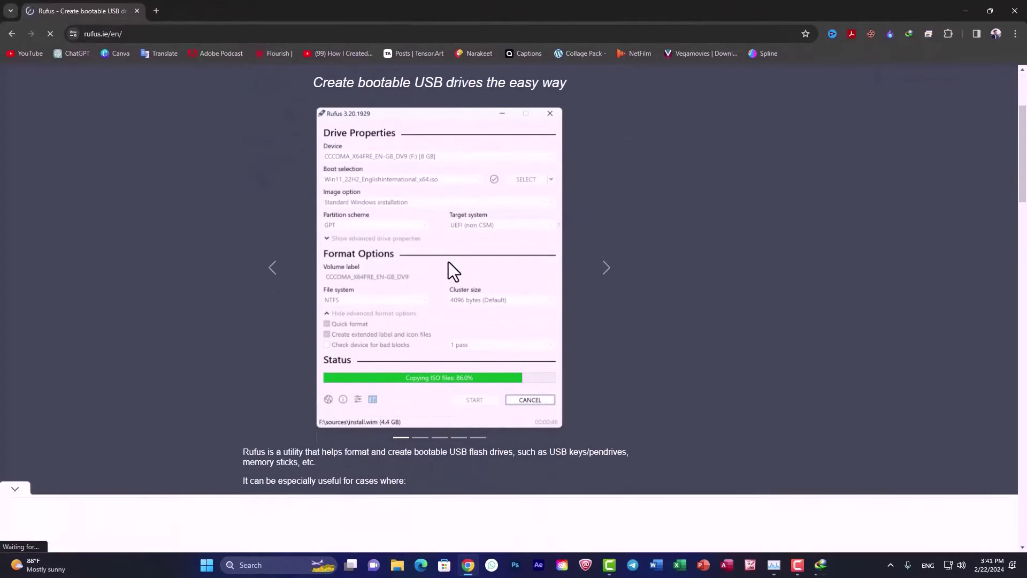
pyautogui.scroll(-5, 454, 264)
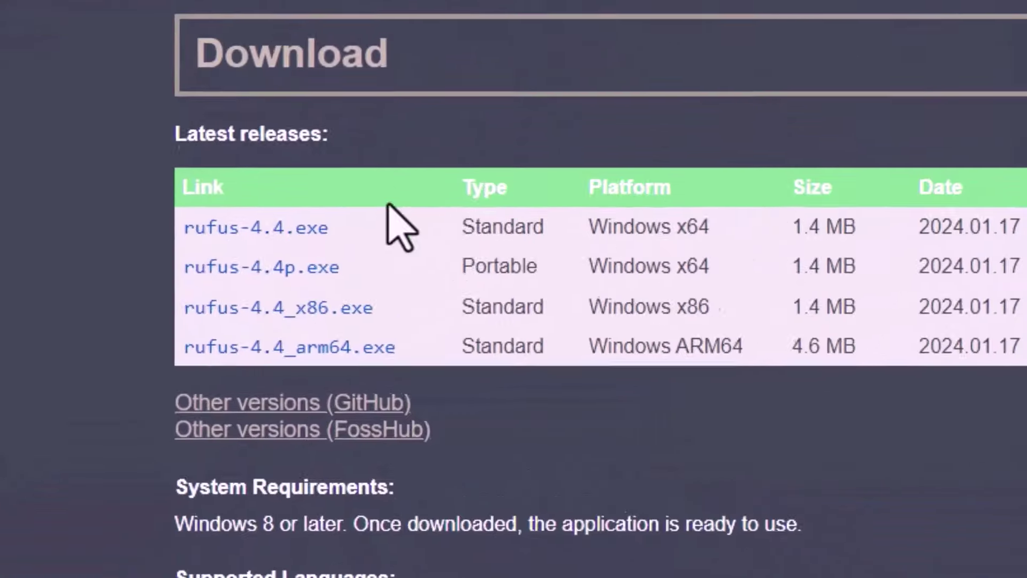
pyautogui.click(243, 227)
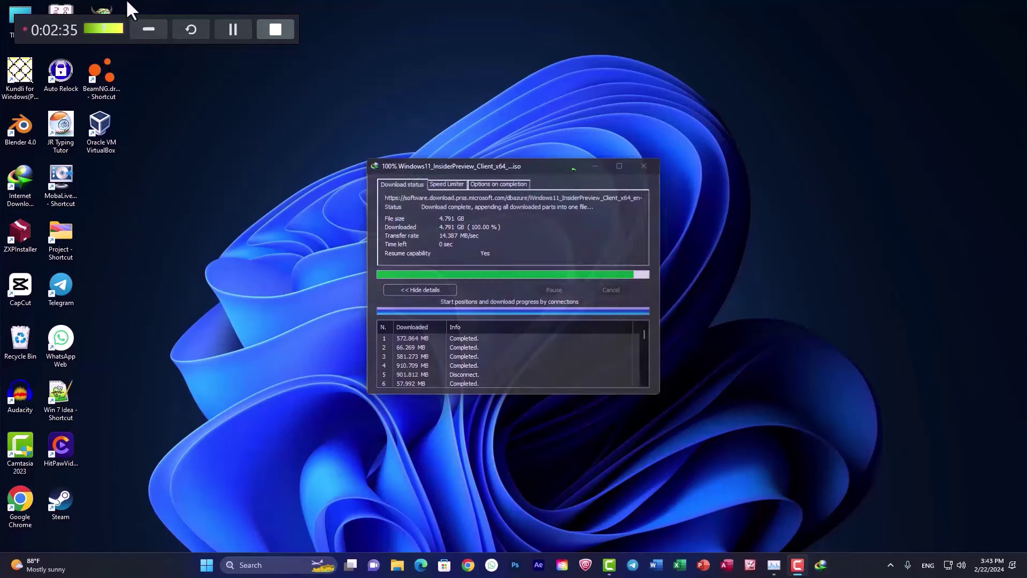
pyautogui.click(156, 30)
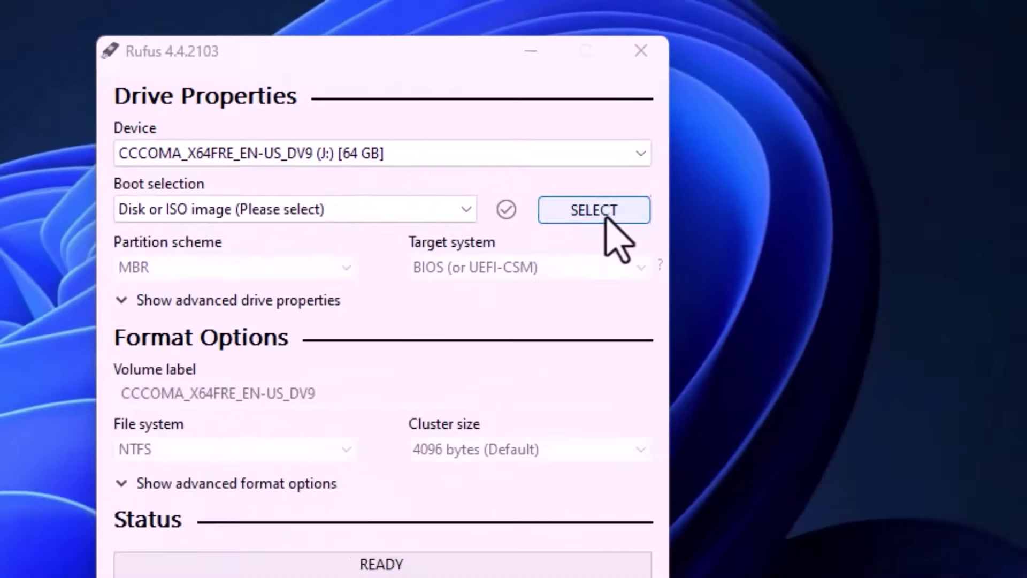
# In Rufus, load Windows11_InsiderPreview_Client_x64_en-us_26058.iso from Downloads\Video as the boot image and start creating the bootable drive.
pyautogui.click(908, 317)
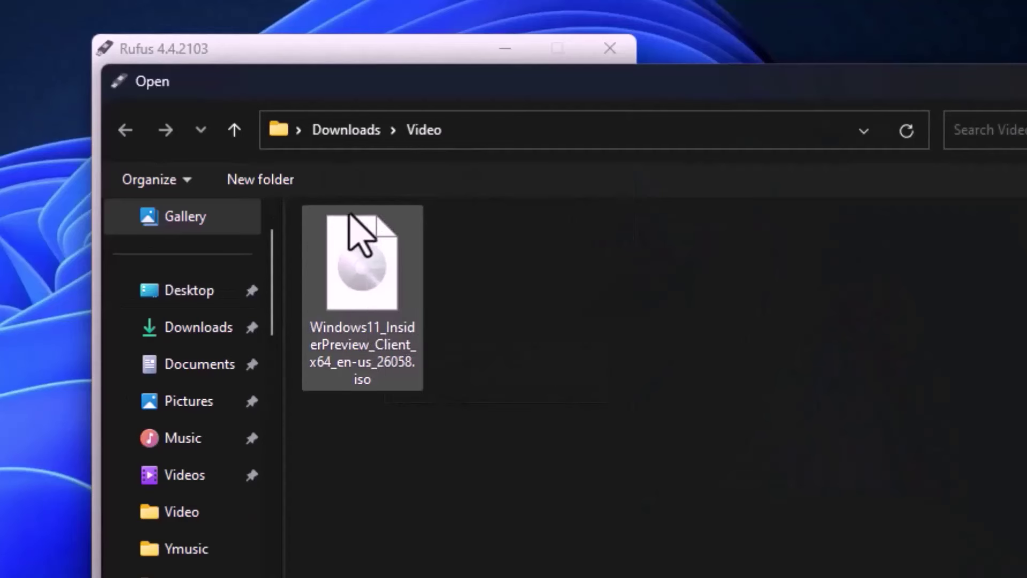
pyautogui.click(348, 291)
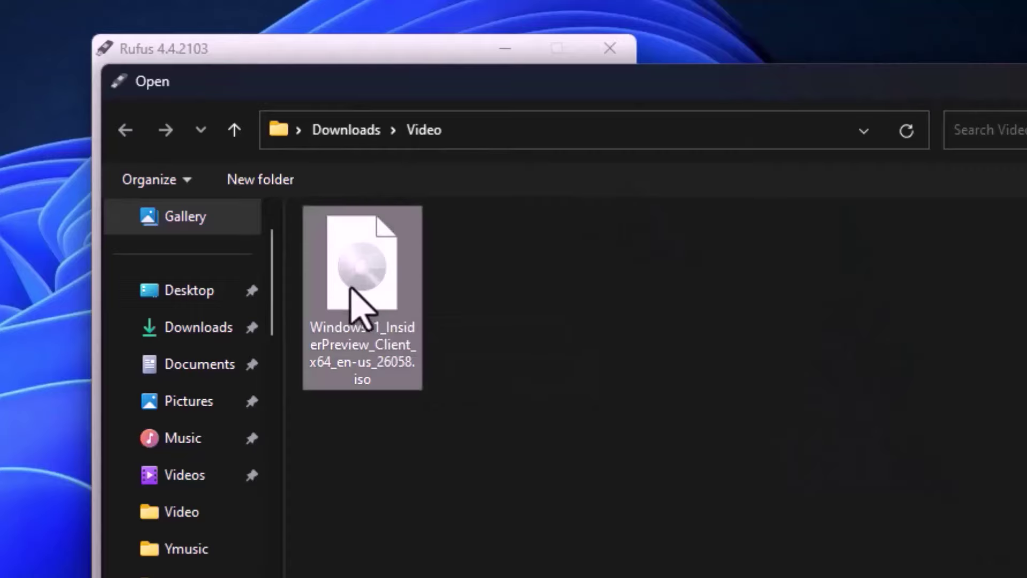
pyautogui.press('Return')
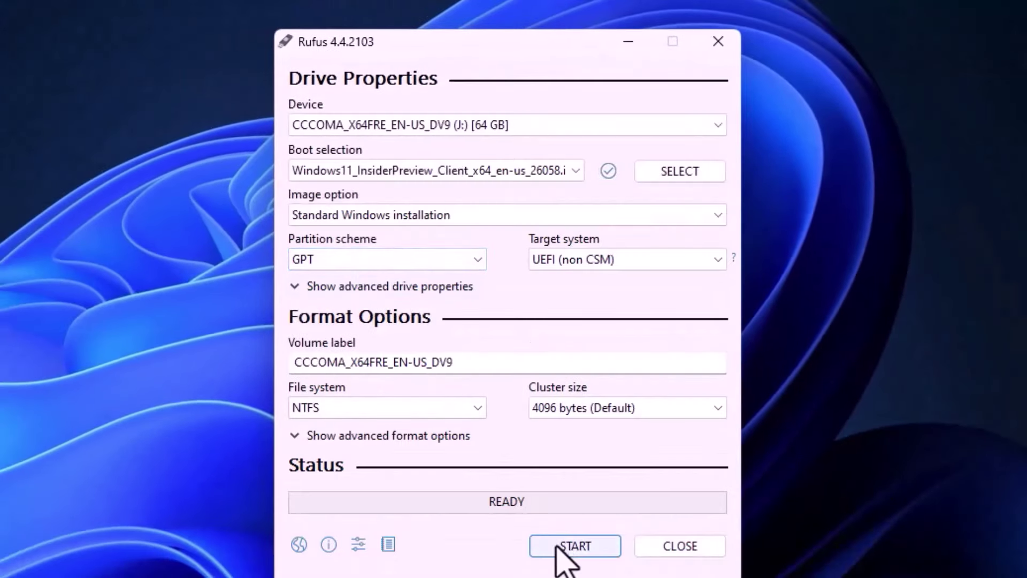
pyautogui.click(564, 545)
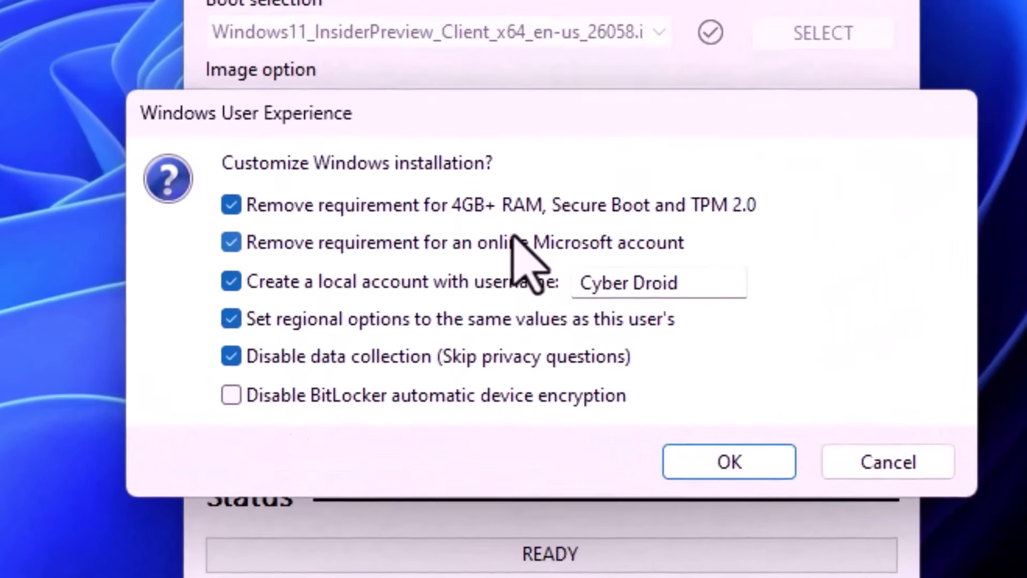